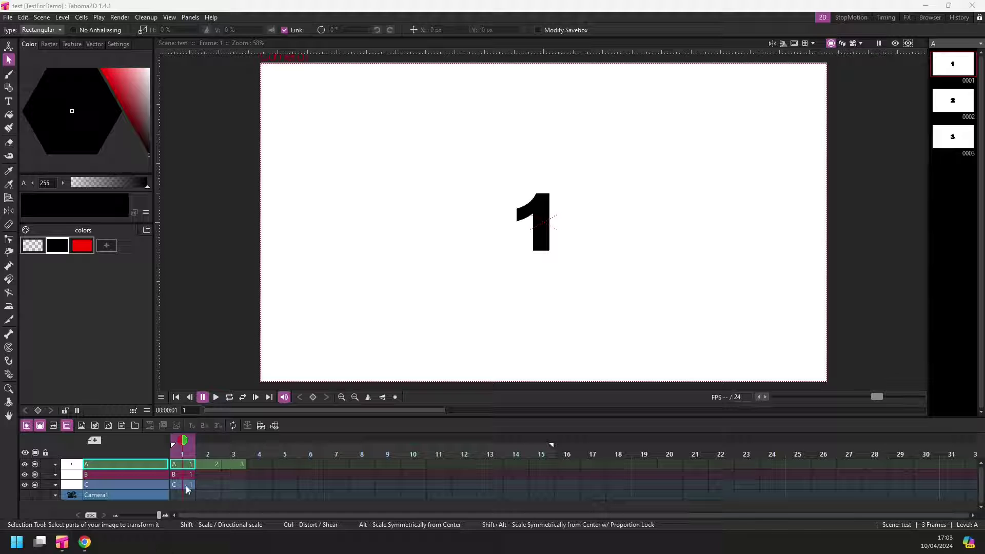
- Drag layer A's frame-3 cell to frame 8 and back, then move the frame-1 drawing to frame 7
left_click_drag(236, 462, 343, 495)
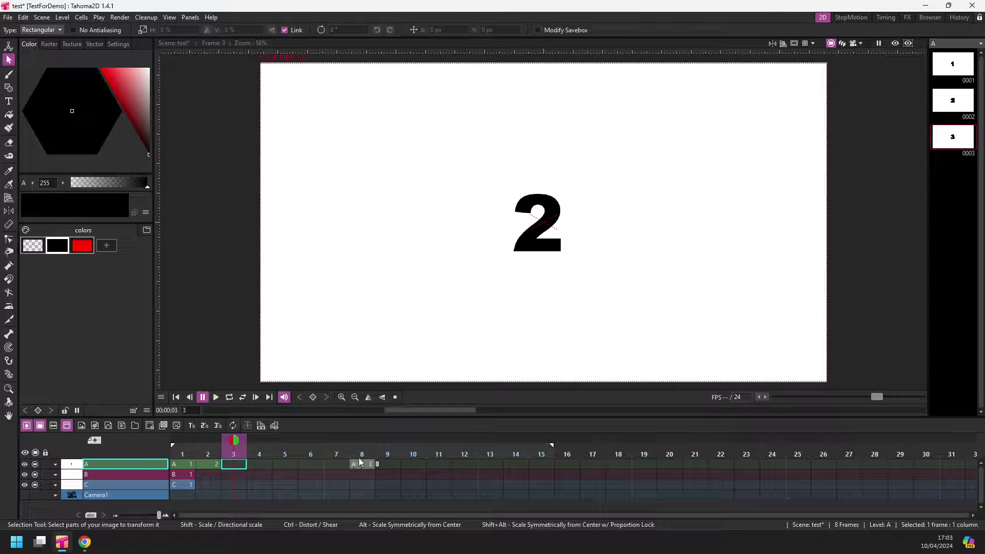
left_click_drag(362, 465, 236, 466)
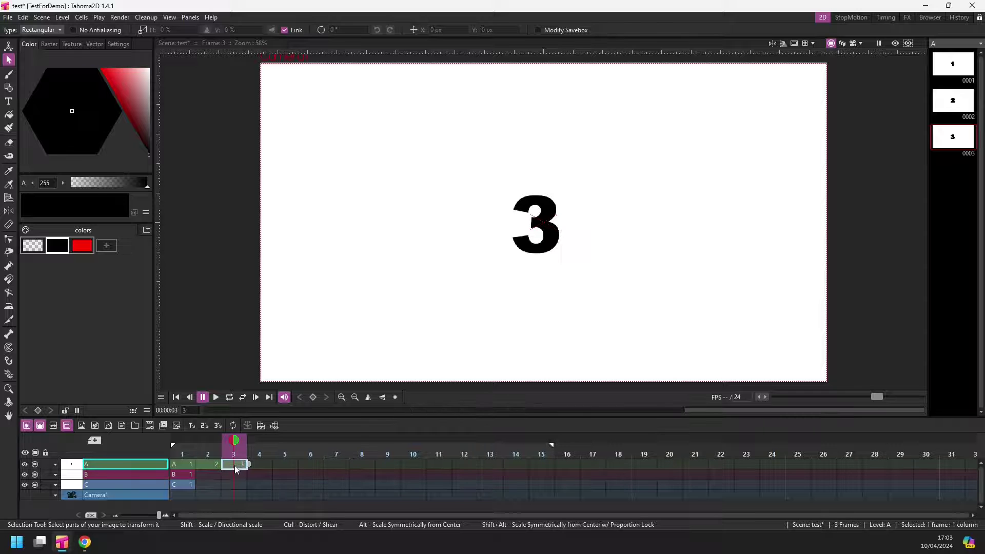
left_click(179, 462)
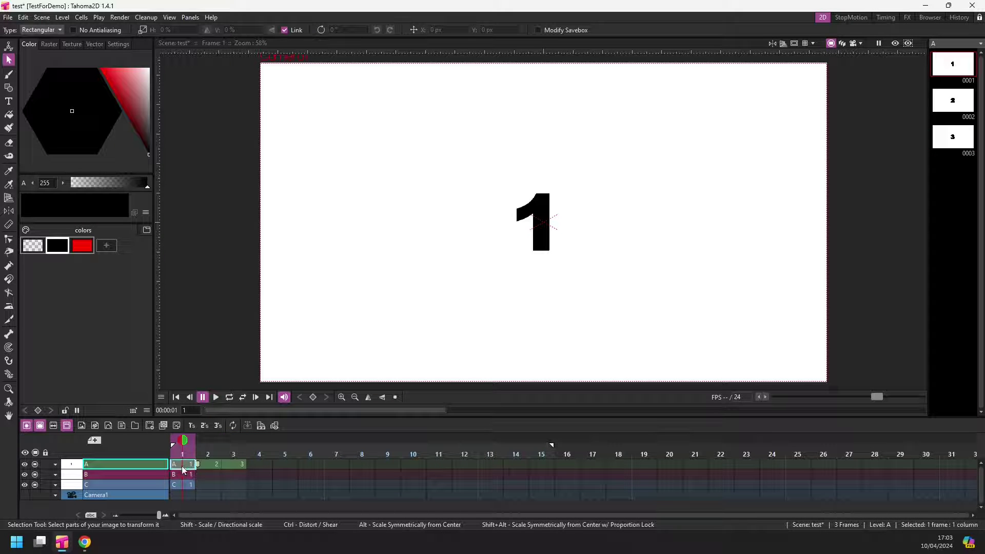
left_click_drag(182, 466, 326, 466)
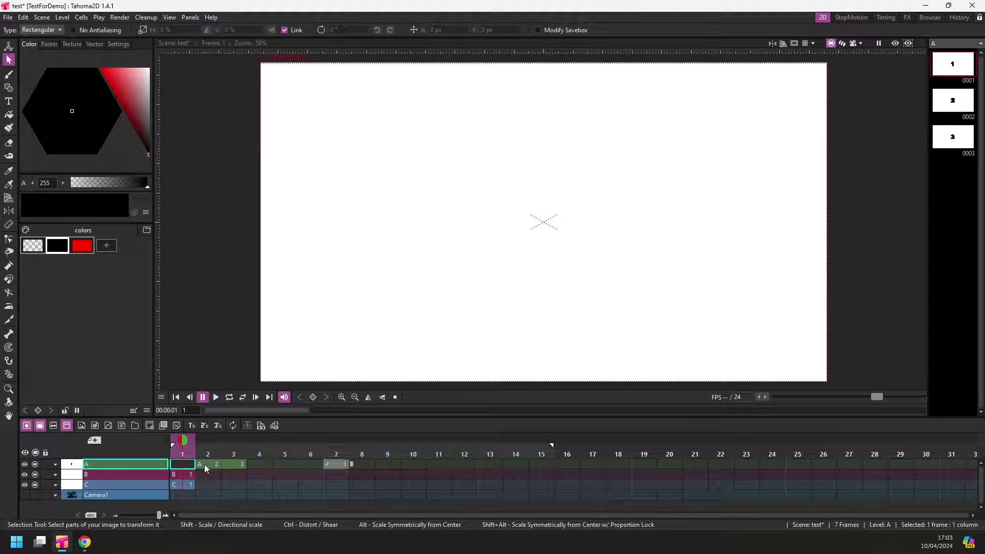
- Move the A 2 cell onto layer C, then return A 2 and A 1 to frames 2 and 1 of layer A
left_click_drag(204, 464, 291, 510)
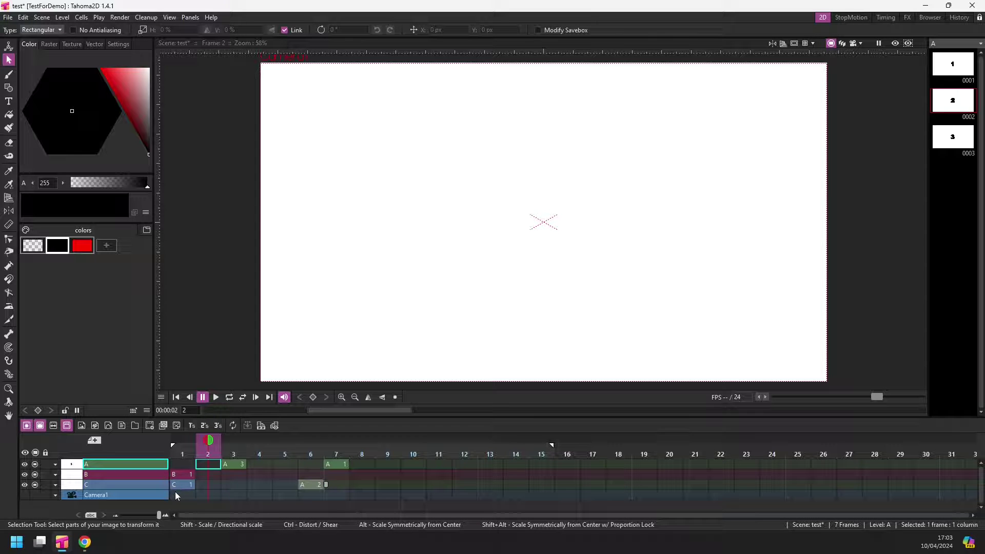
mouse_move(180, 486)
left_mouse_down()
mouse_move(230, 486)
mouse_move(189, 489)
left_mouse_up()
left_click_drag(301, 489, 210, 463)
left_click_drag(336, 468, 192, 458)
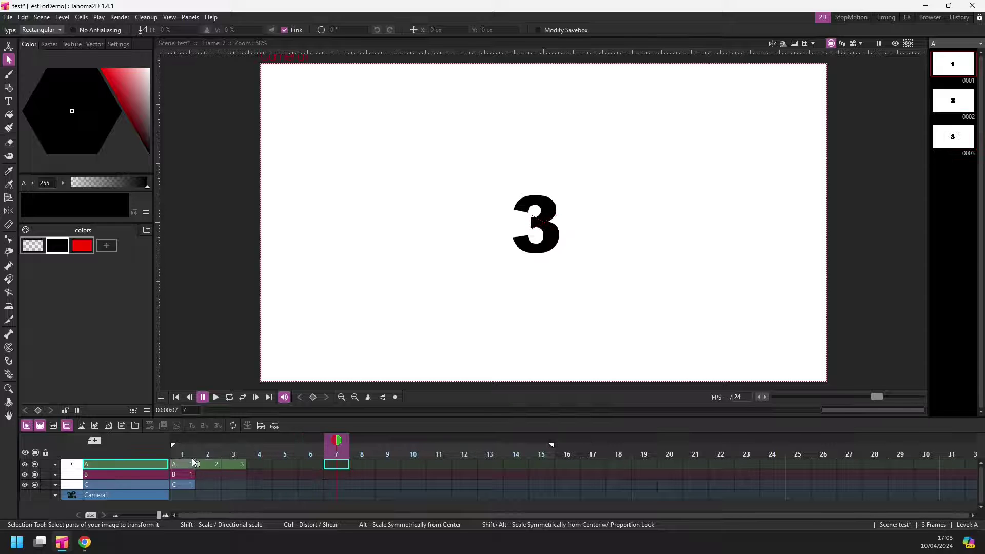
left_click(230, 454)
left_click(183, 451)
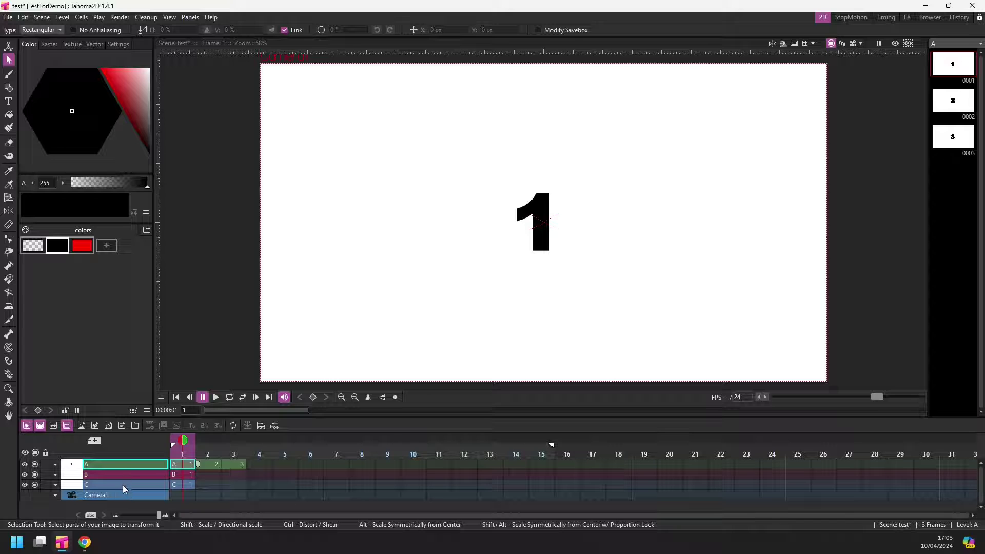
- Move layer C above layers A and B, then move column A's frames 1–3 onto layer C at frames 4–6
mouse_move(122, 485)
left_mouse_down()
mouse_move(121, 462)
mouse_move(130, 489)
mouse_move(124, 470)
mouse_move(123, 487)
mouse_move(112, 477)
left_mouse_up()
left_click(129, 464)
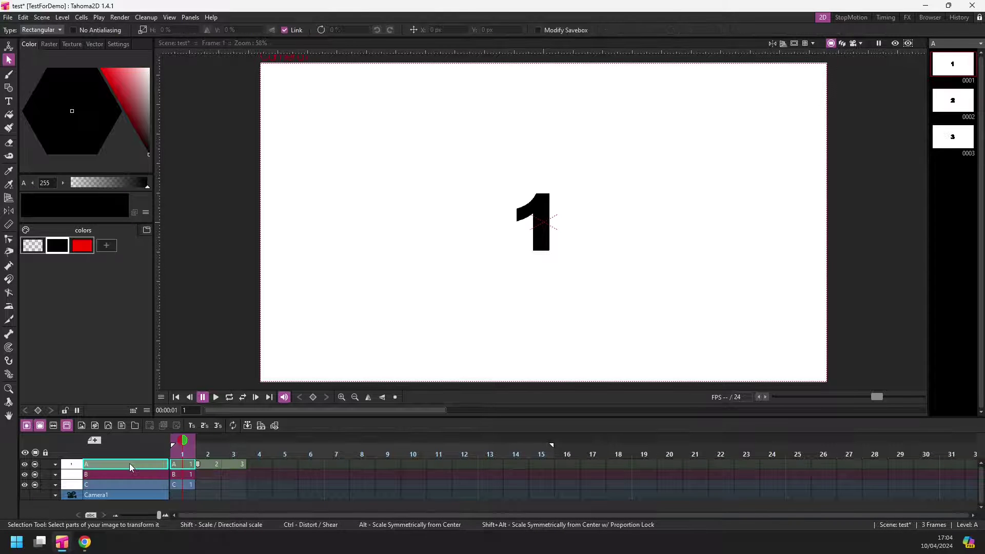
left_click(213, 463)
left_click(193, 465)
left_click(208, 463)
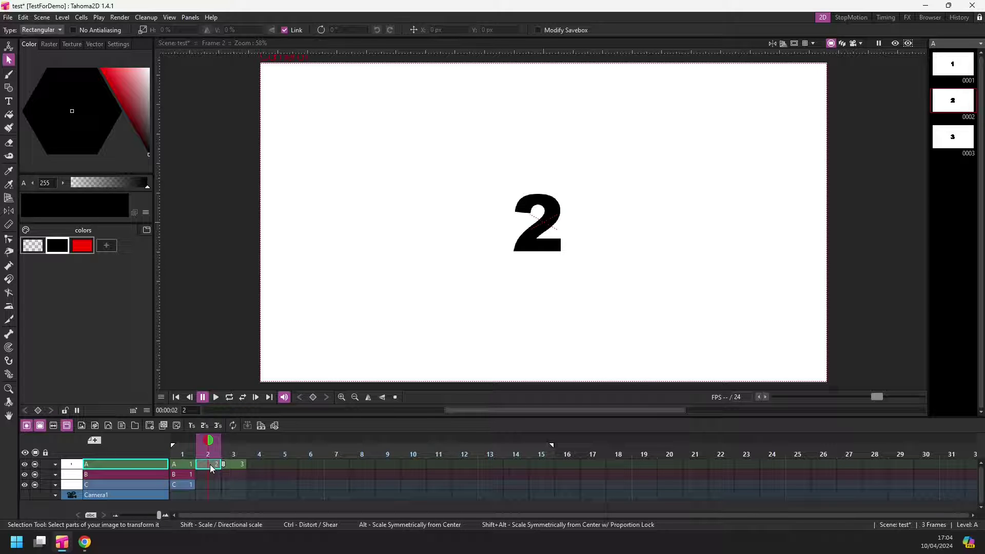
mouse_move(208, 465)
left_mouse_down()
mouse_move(180, 464)
mouse_move(378, 458)
mouse_move(192, 467)
left_mouse_up()
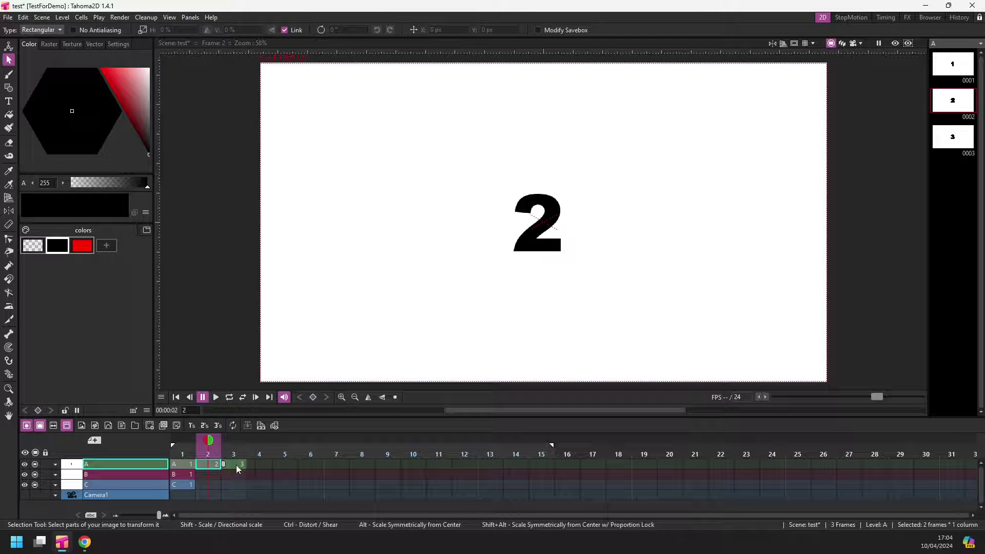
left_click(185, 464)
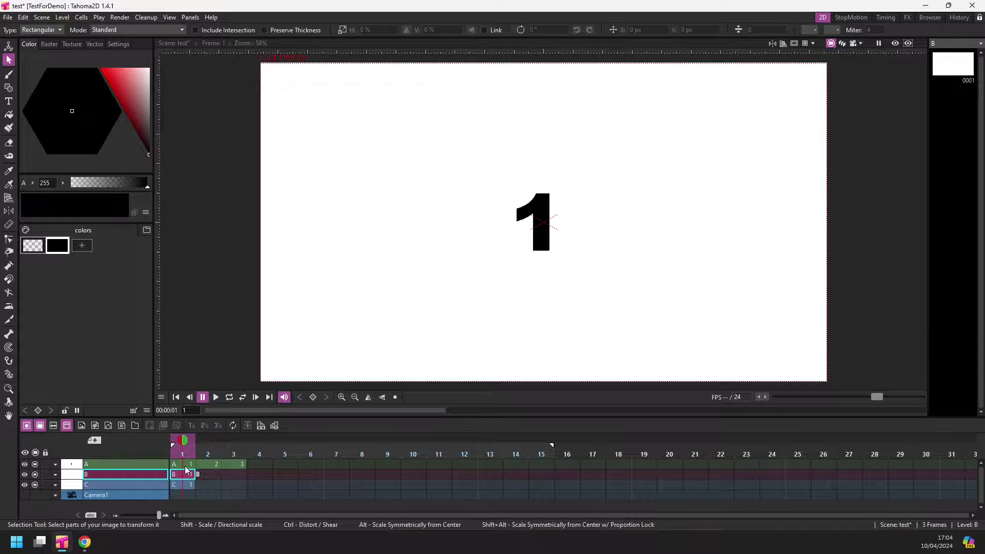
left_click(235, 464, "shift")
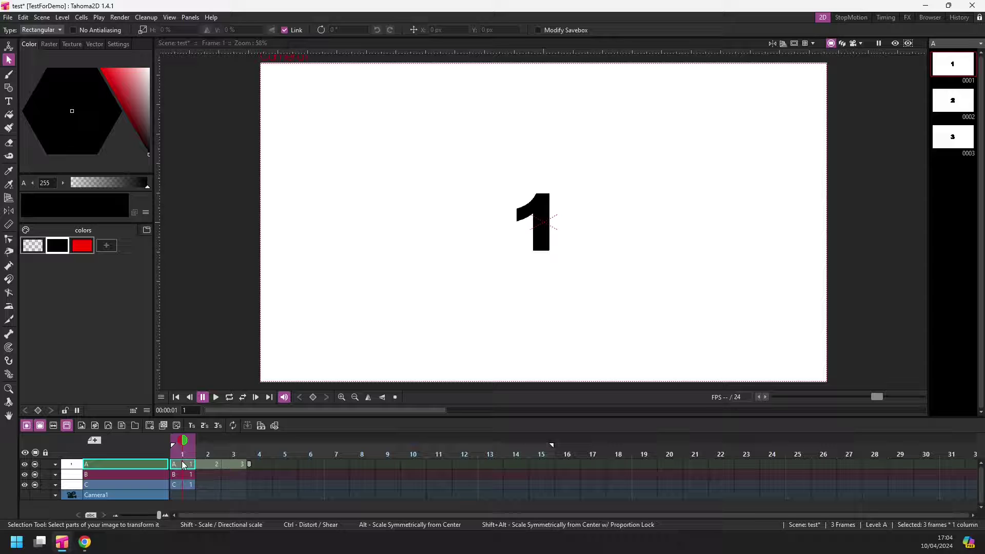
mouse_move(208, 464)
left_mouse_down()
mouse_move(310, 465)
mouse_move(369, 483)
mouse_move(292, 492)
mouse_move(207, 462)
left_mouse_up()
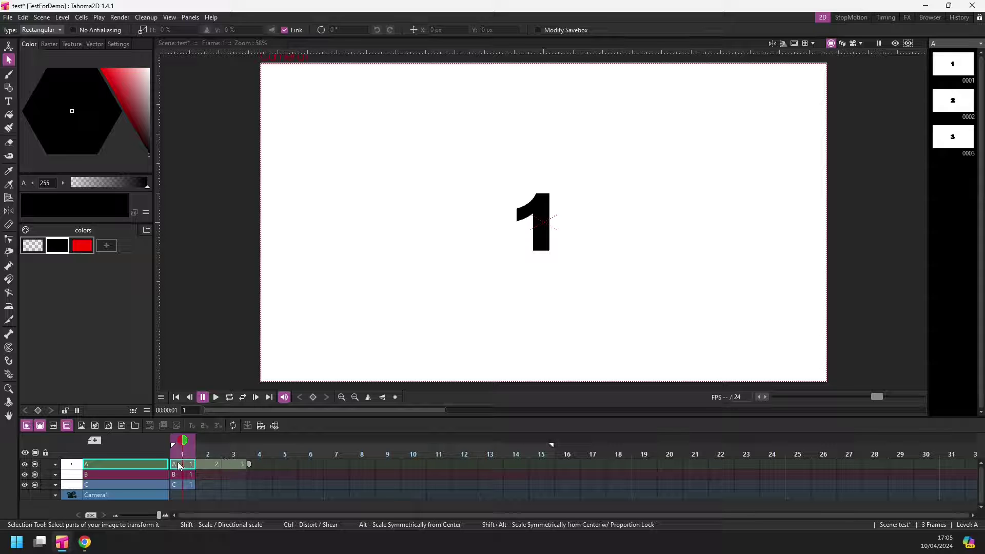
- Enable Show Column and Cell Drag Bars in Scene preferences, toggling it off and on to compare
left_click(8, 18)
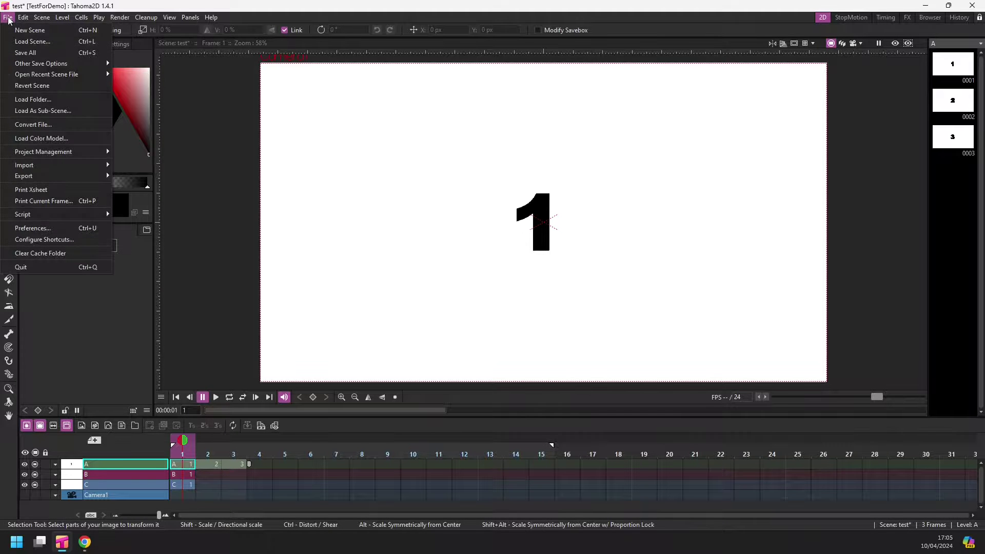
left_click(76, 230)
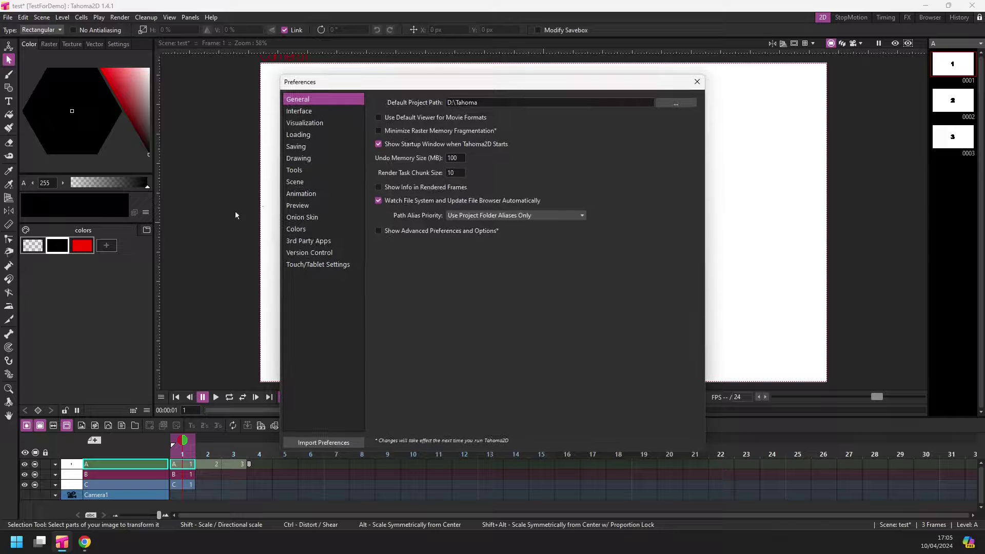
left_click(311, 182)
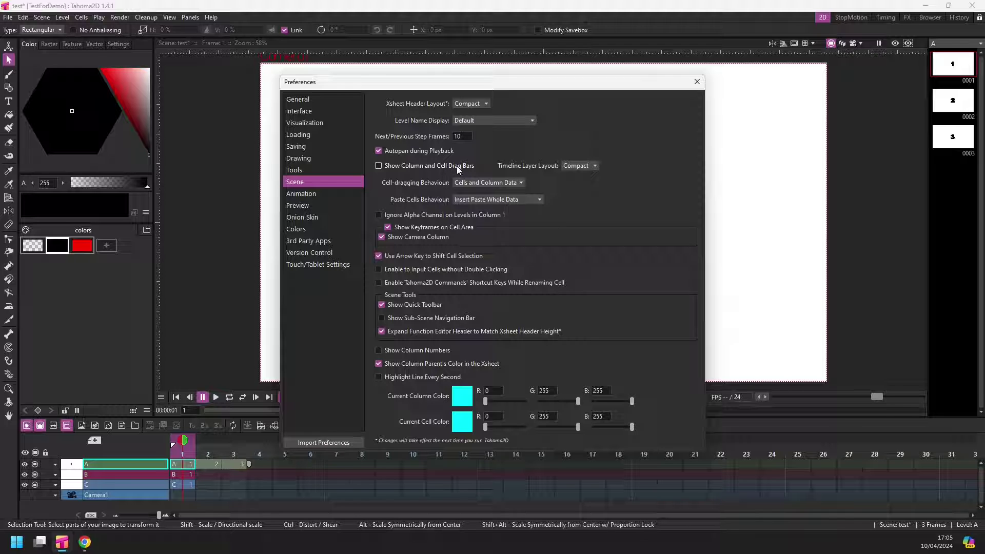
left_click(379, 165)
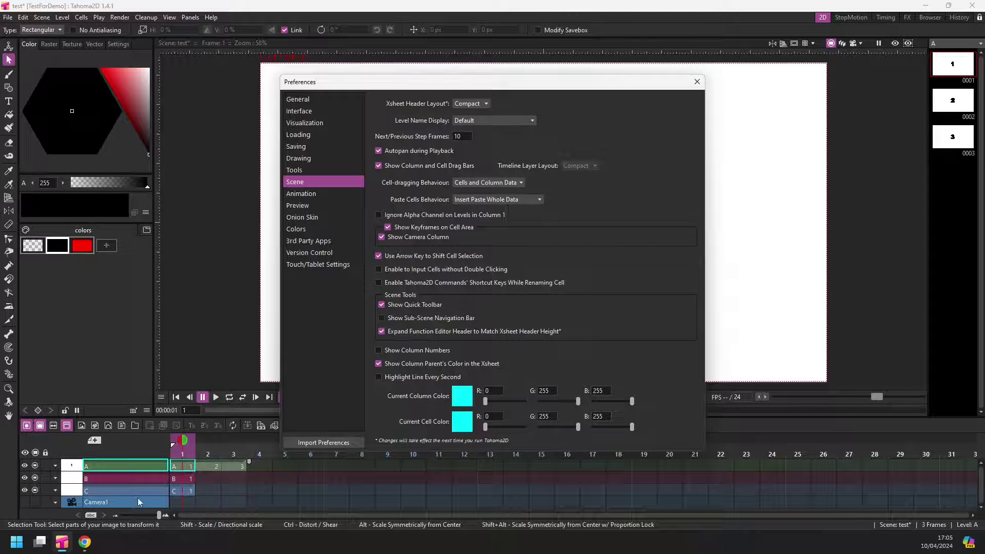
left_click(378, 166)
left_click(376, 166)
left_click(376, 166)
left_click(378, 166)
left_click(697, 82)
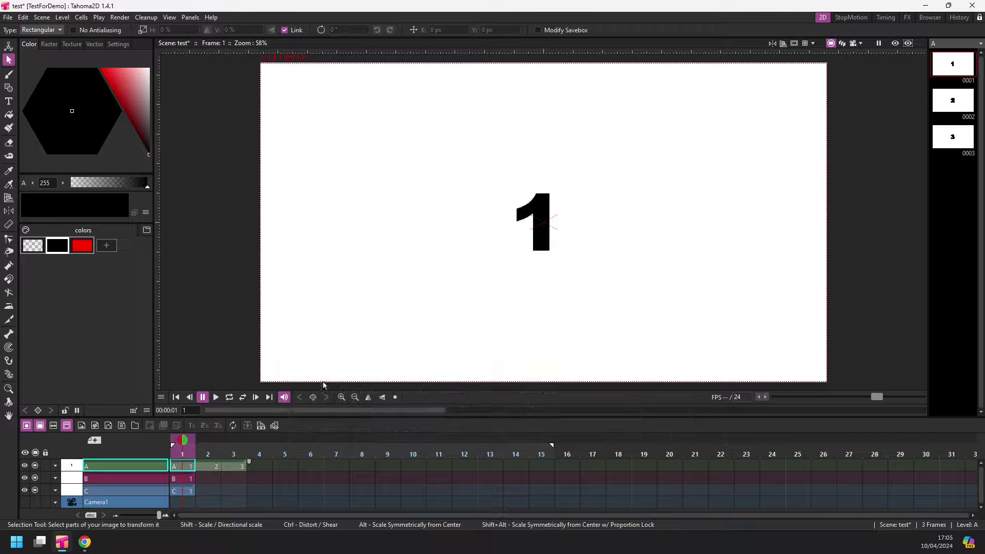
left_click(210, 466)
mouse_move(209, 464)
left_mouse_down()
mouse_move(210, 478)
mouse_move(234, 482)
mouse_move(215, 463)
left_mouse_up()
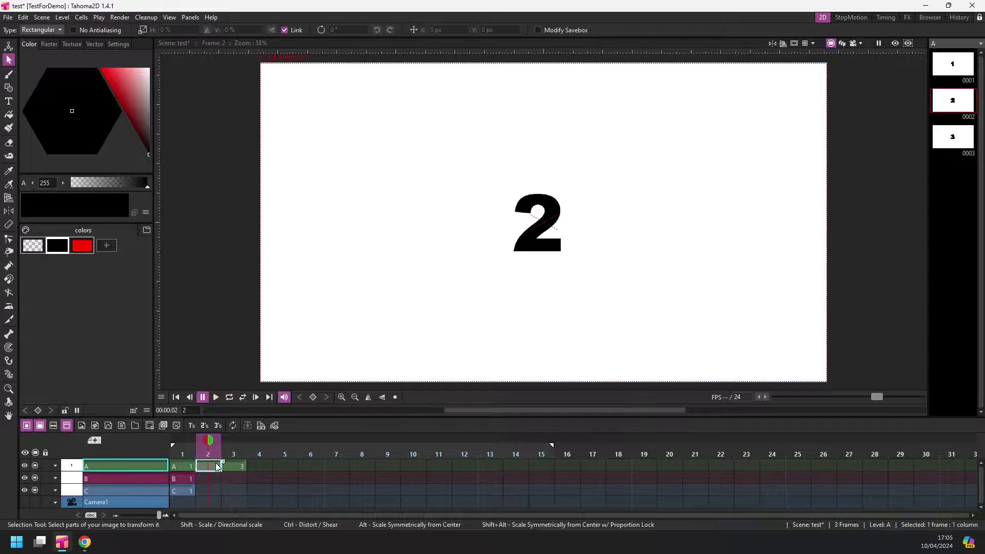
left_click(187, 466)
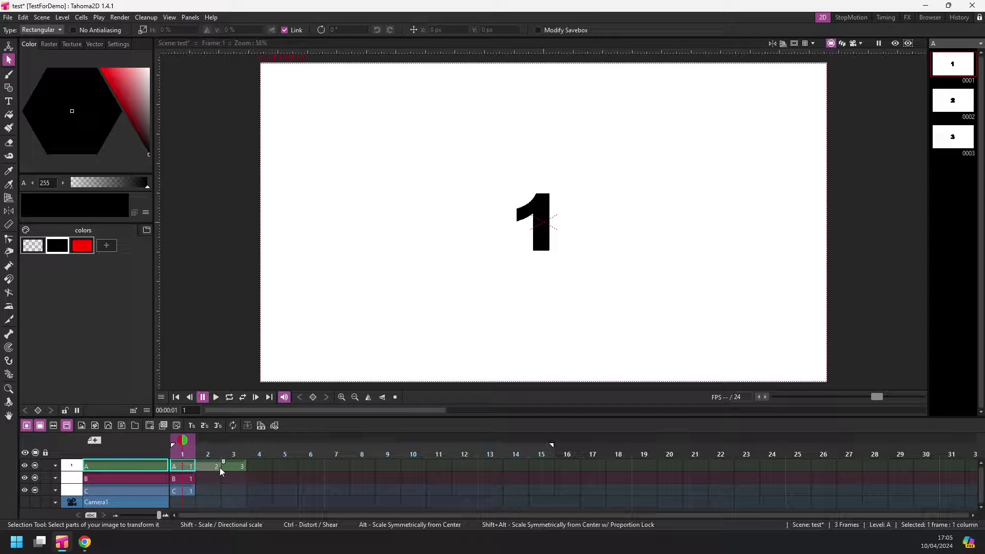
left_click(238, 468, "shift")
mouse_move(210, 461)
left_mouse_down()
mouse_move(297, 463)
mouse_move(214, 468)
left_mouse_up()
left_click(183, 466)
- Uncheck Show Column and Cell Drag Bars in Scene preferences and close Preferences
left_click(8, 17)
left_click(61, 229)
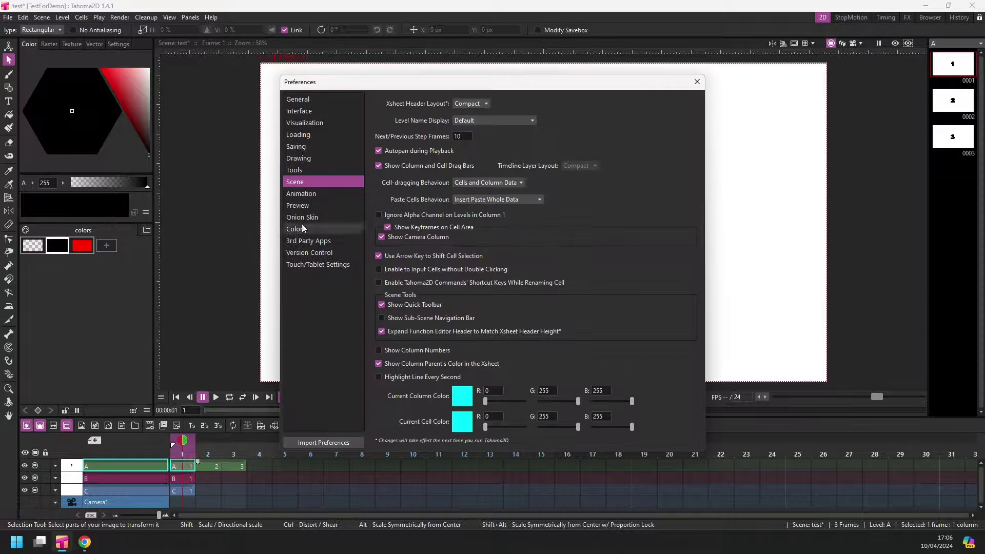
left_click(379, 165)
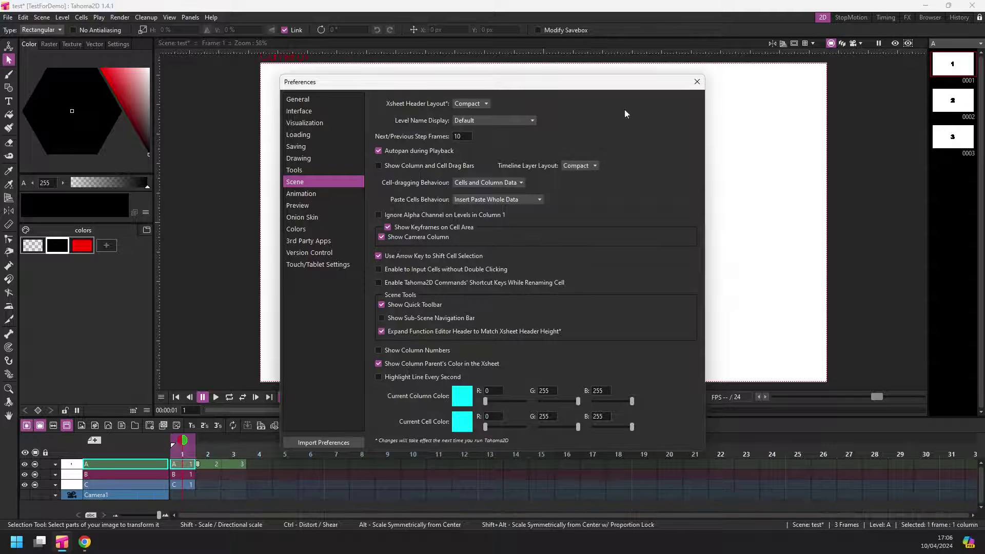
left_click(697, 82)
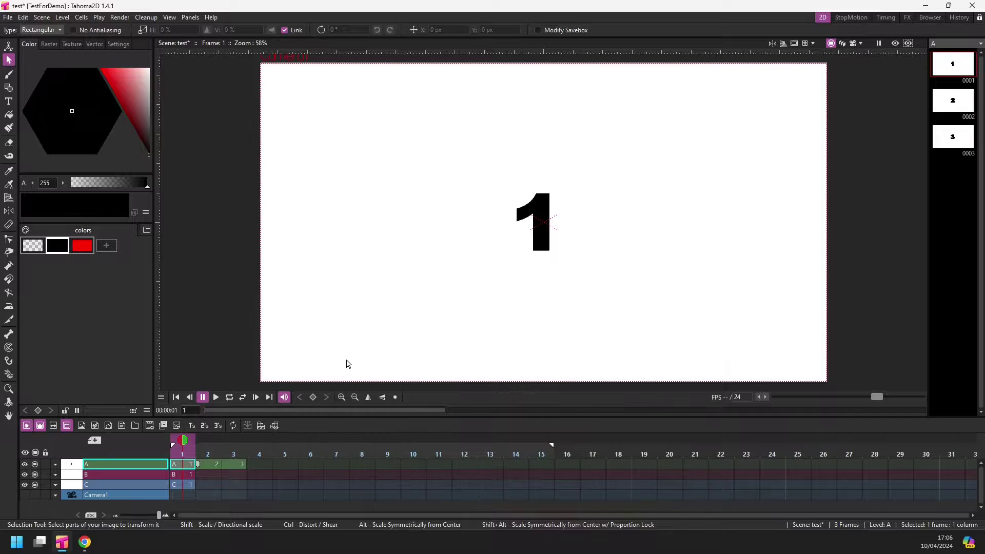
- Drag column A's frame-3 and frame-2 cells to later frames, then pull them back to frames 1–3
left_click(216, 464)
left_click_drag(233, 462, 343, 463)
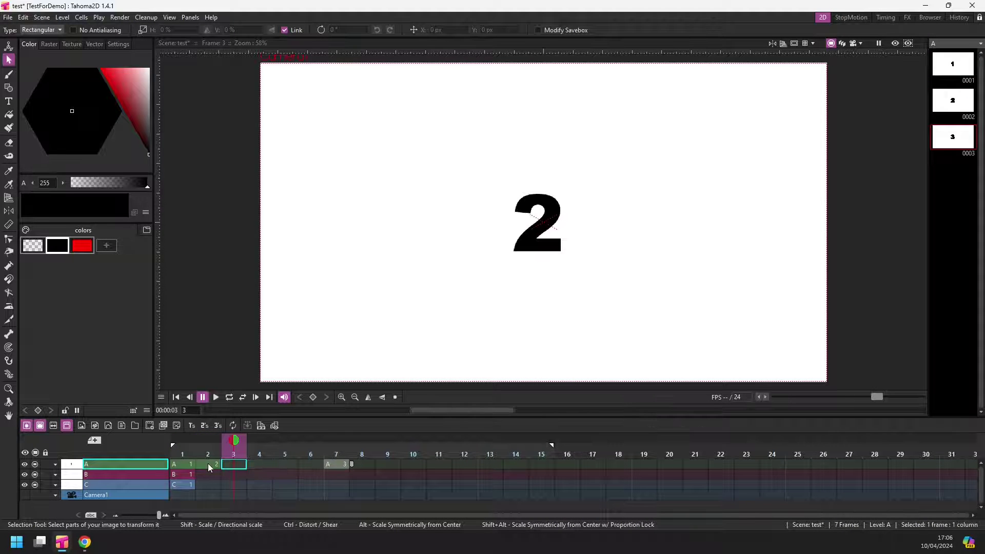
mouse_move(208, 463)
left_mouse_down()
mouse_move(285, 464)
mouse_move(202, 463)
left_mouse_up()
left_click(191, 464)
left_click_drag(329, 463, 235, 465)
left_click(238, 475)
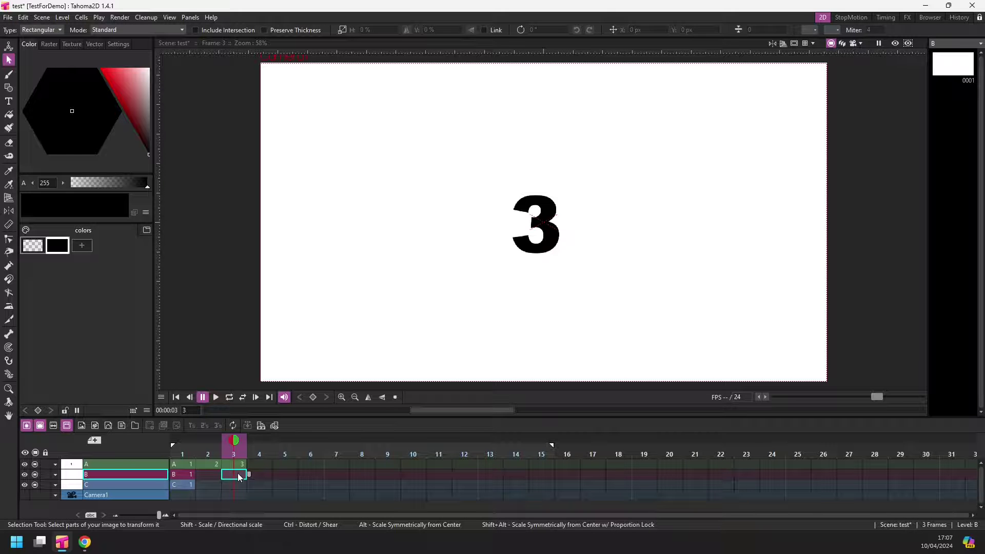
- Show the Checks for PR #1342 in Chrome with Tahoma2D Windows Build expanded
left_click(85, 542)
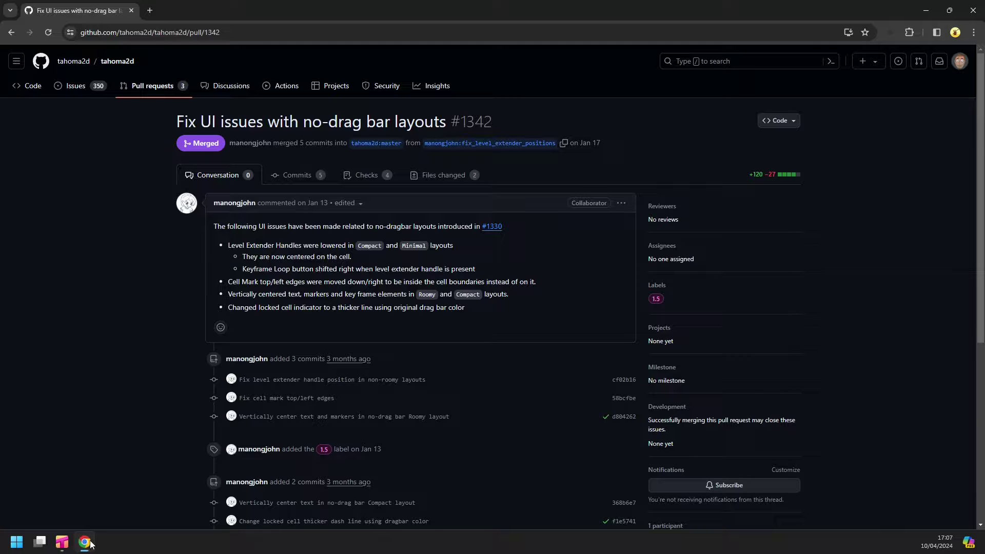
left_click(369, 175)
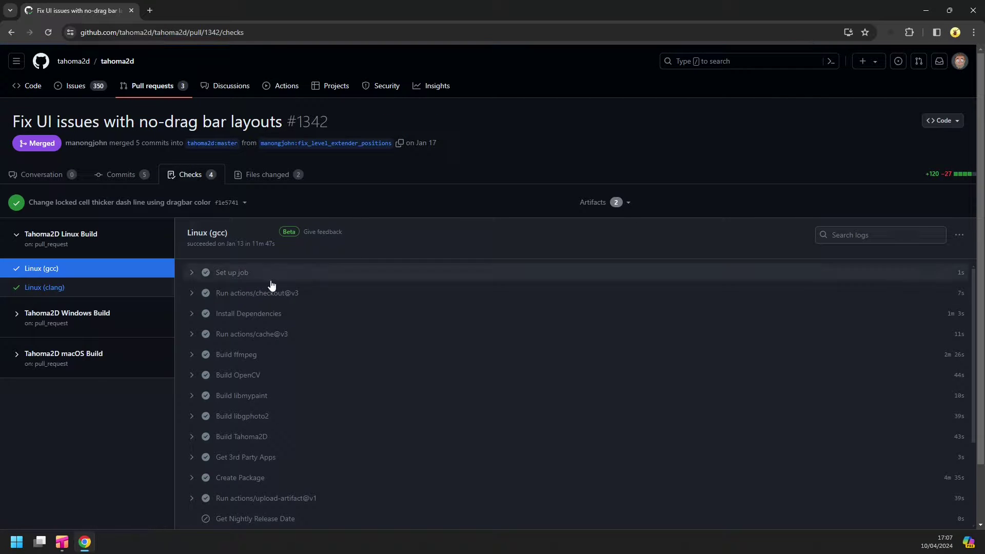
left_click(20, 317)
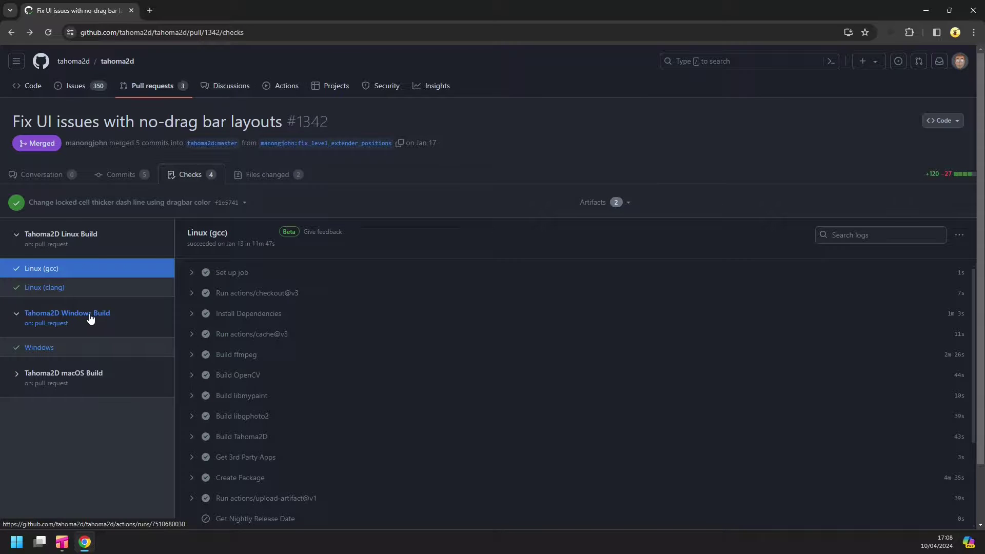
- Download Tahoma2D-portable-win.zip from Windows Build run #920 and check its download progress
left_click(89, 313)
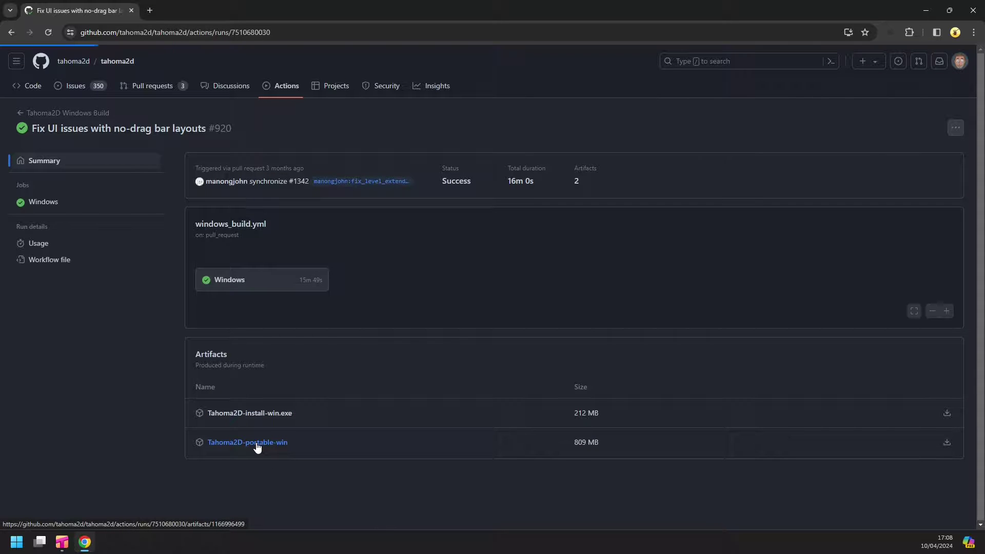
left_click(257, 448)
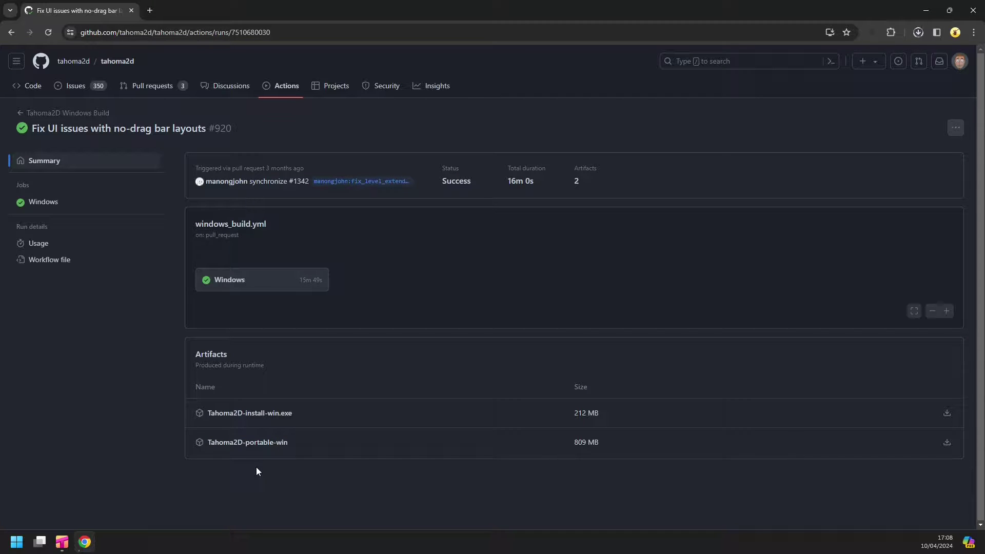
left_click(918, 32)
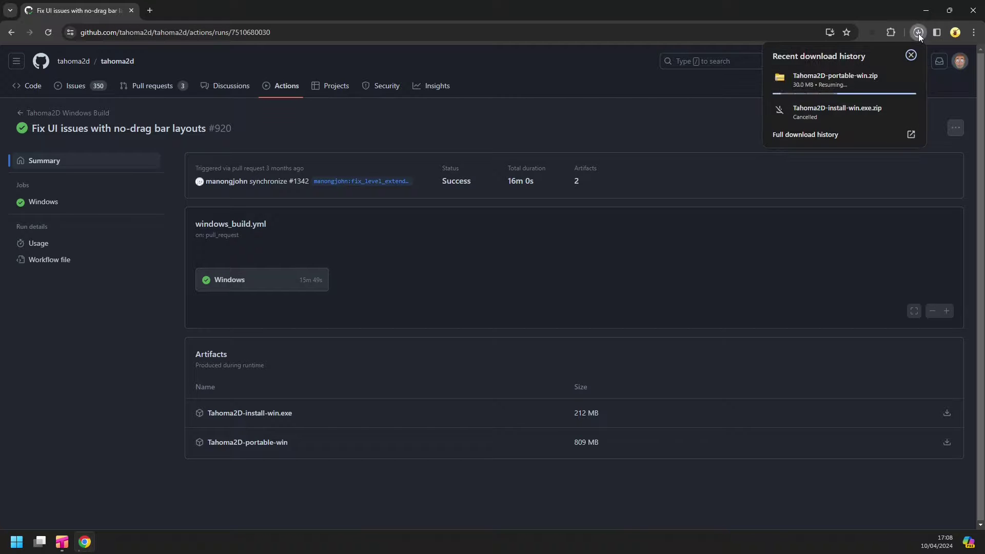
mouse_move(832, 80)
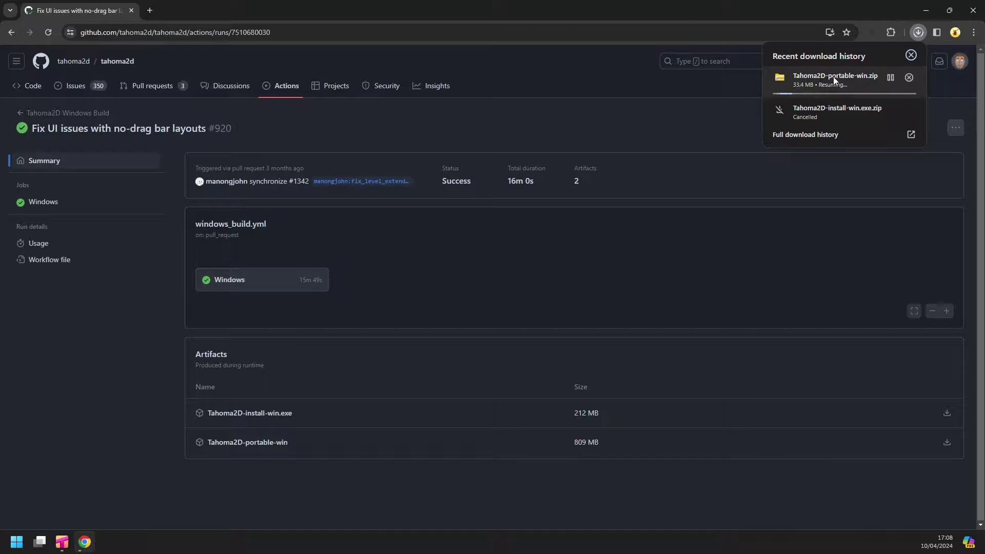
left_click(827, 4)
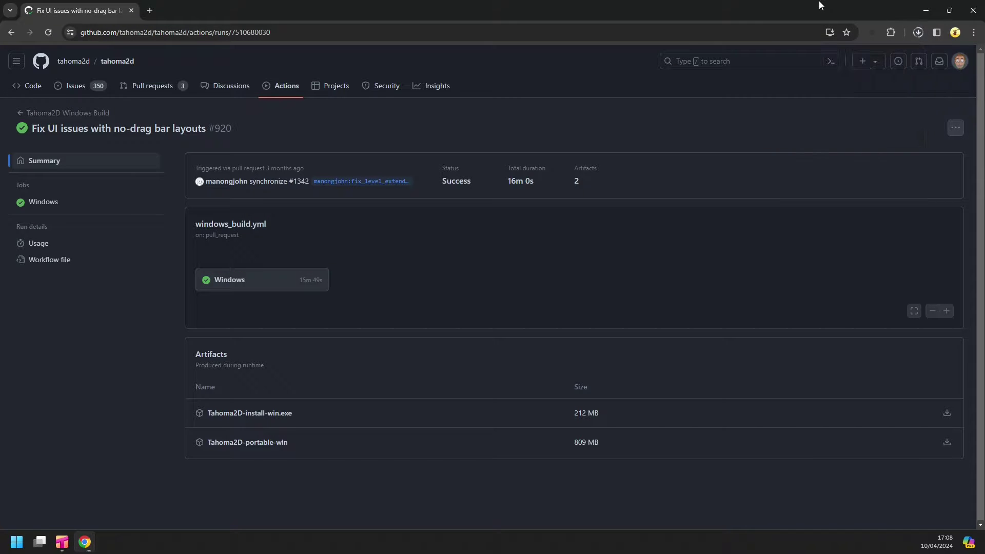
- Minimize Chrome so the Tahoma2D test scene is in front again
left_click(926, 11)
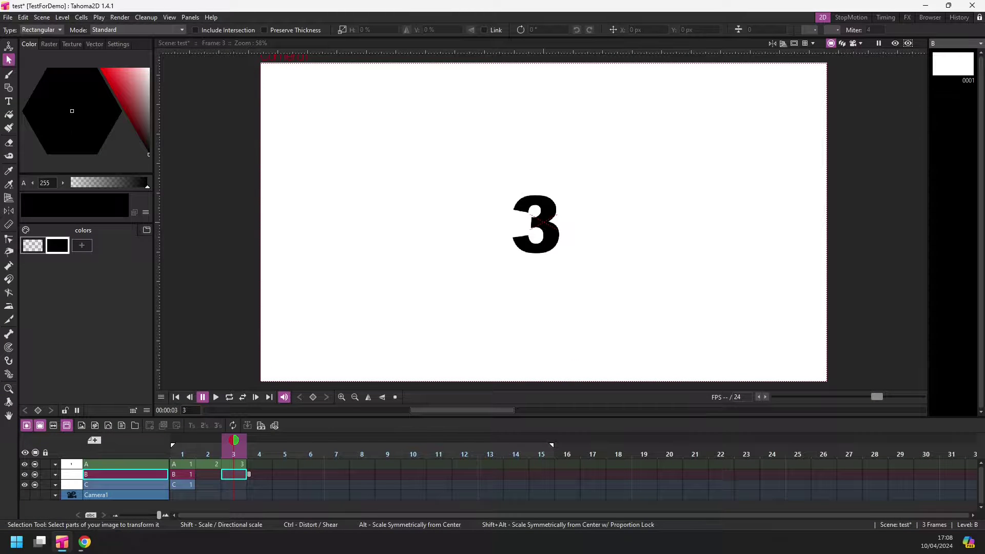